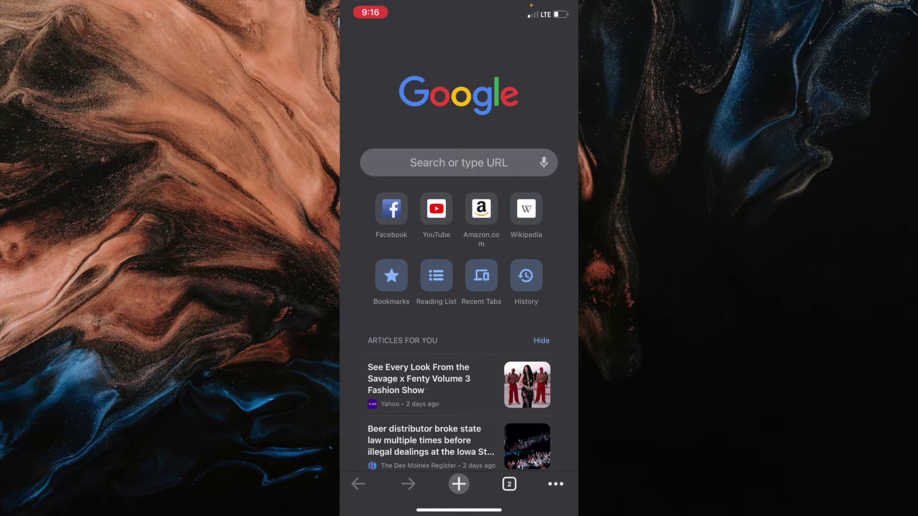
Step: Scroll through the 9to5mac.com front page to see the ads it still shows
scroll(459, 264, "down", 3)
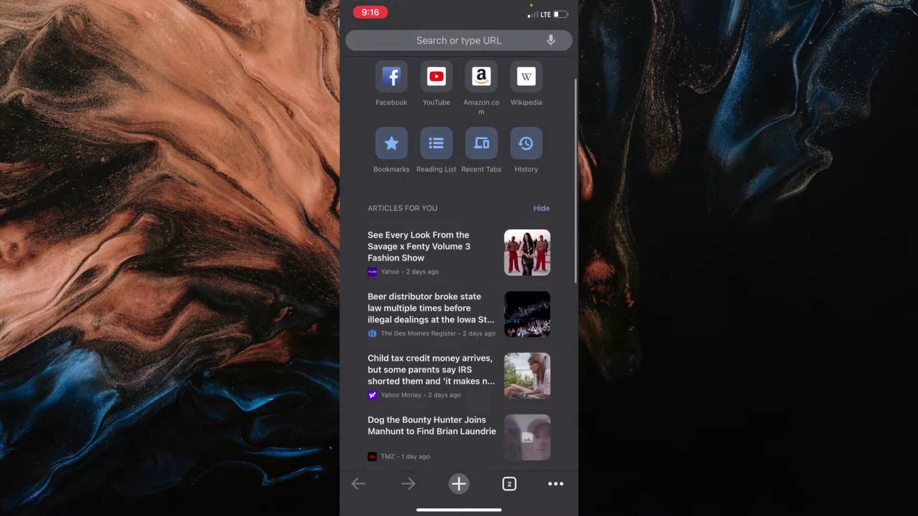
scroll(459, 263, "down", 3)
scroll(459, 264, "up", 5)
scroll(459, 263, "up", 2)
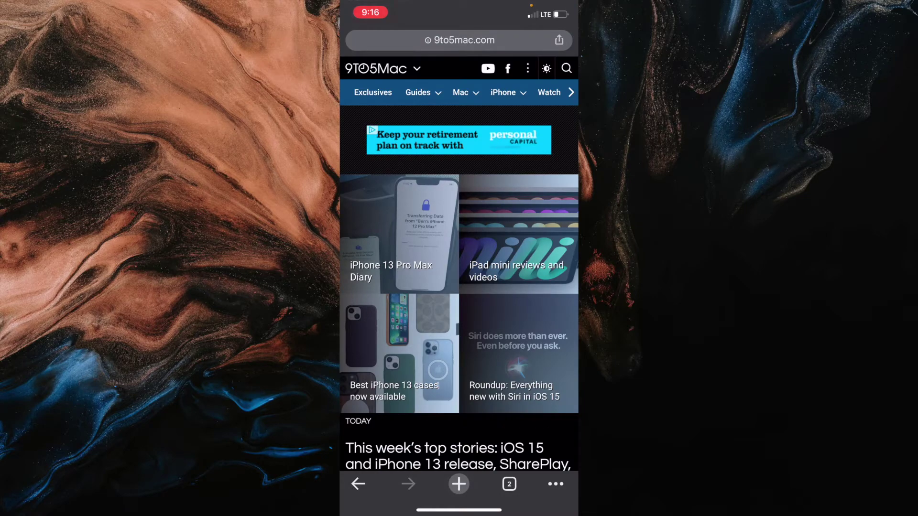
scroll(460, 287, "down", 10)
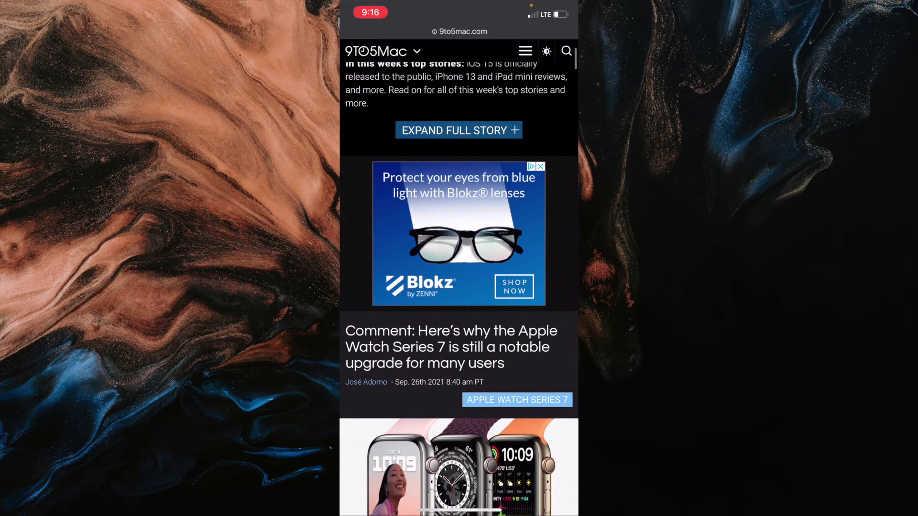
scroll(460, 287, "down", 2)
scroll(460, 287, "down", 5)
scroll(460, 287, "down", 5)
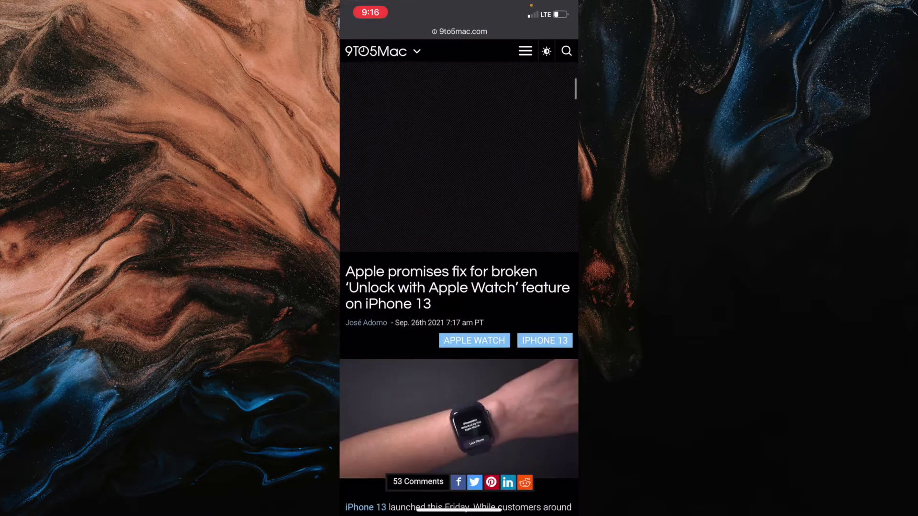
scroll(460, 288, "down", 5)
scroll(460, 288, "down", 3)
scroll(459, 287, "up", 20)
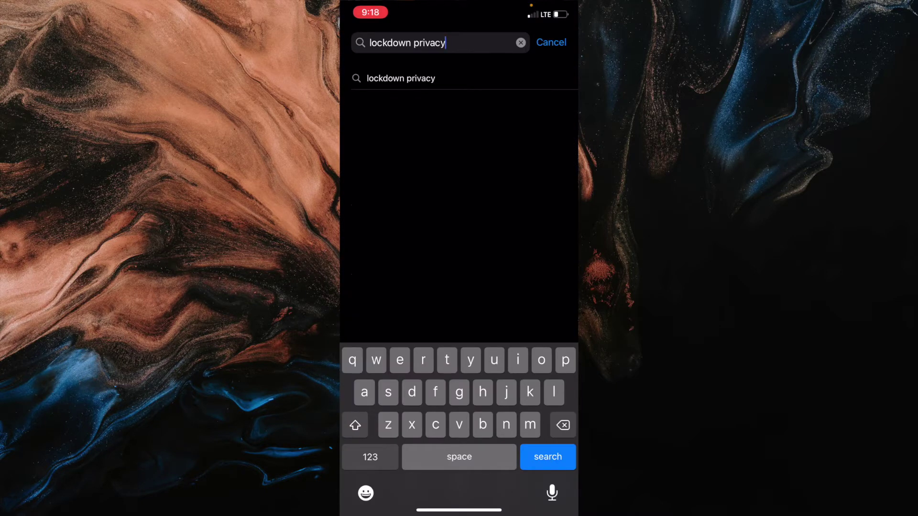
Step: Search the App Store for 'lockdown privacy' and launch the installed Lockdown Privacy app
key("Return")
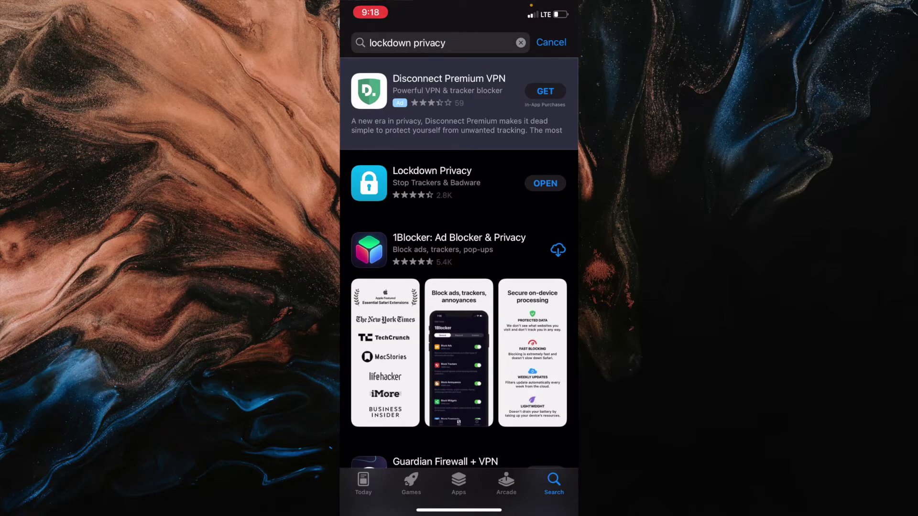
left_click(432, 183)
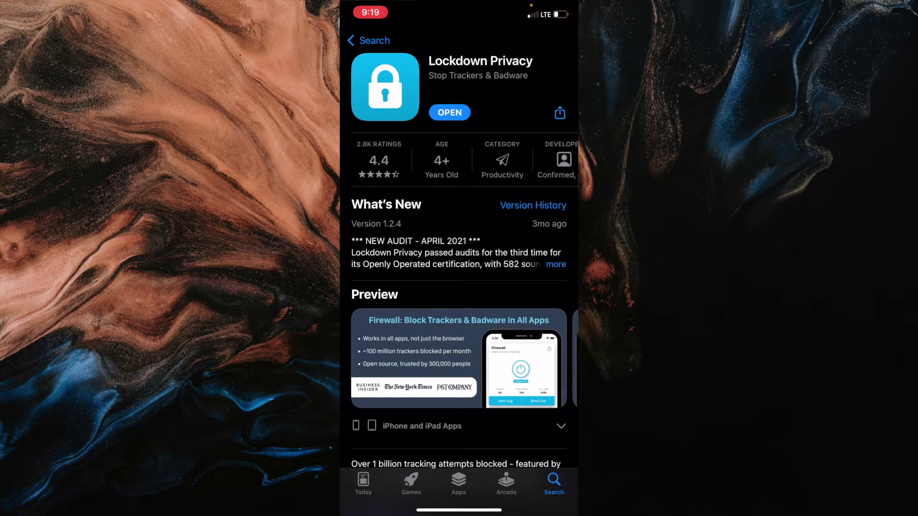
left_click(450, 113)
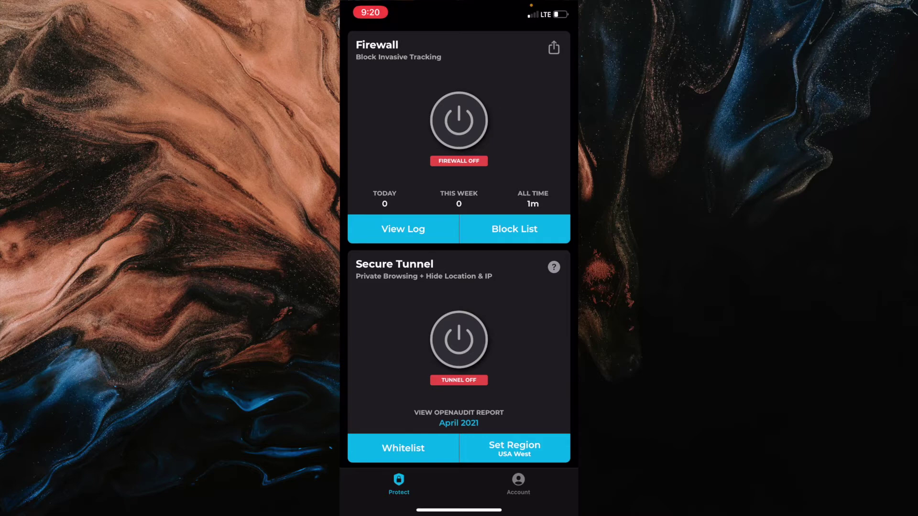
Step: Scroll the firewall's Block Lists to check which tracker and marketing lists are Blocked
left_click(515, 229)
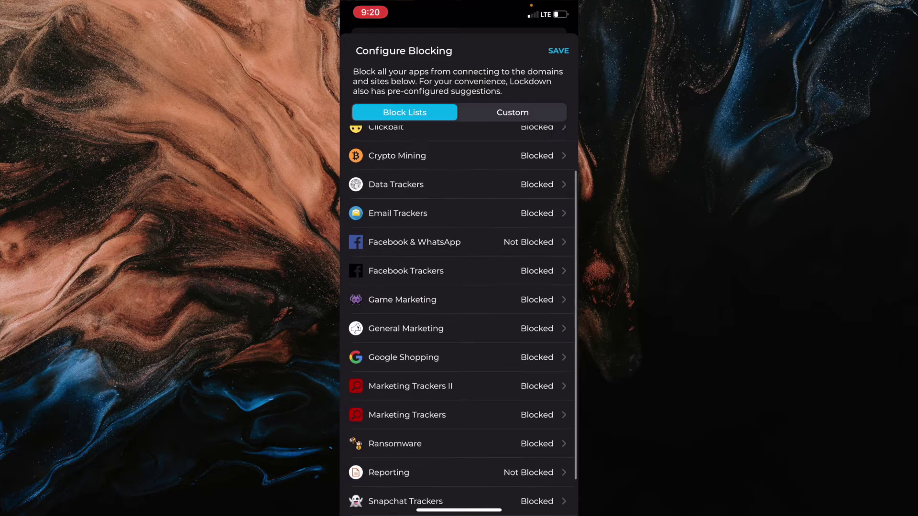
scroll(459, 310, "down", 2)
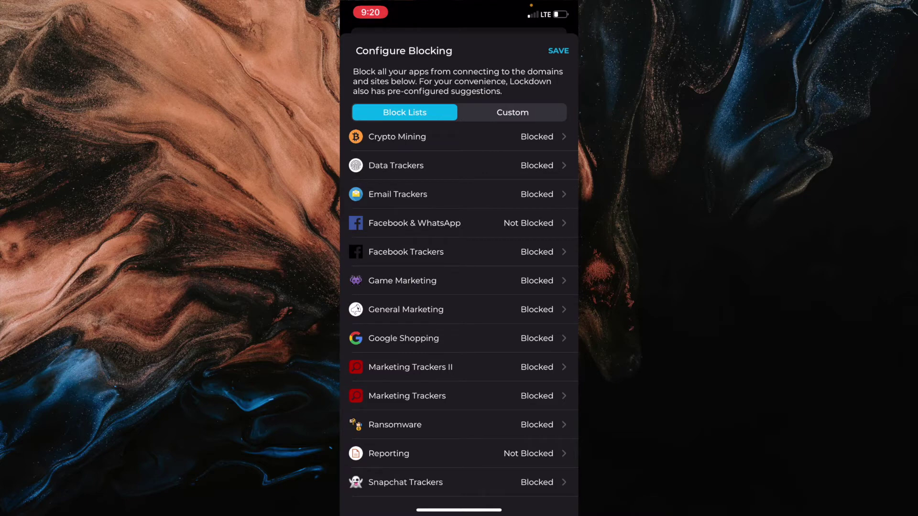
scroll(460, 311, "up", 2)
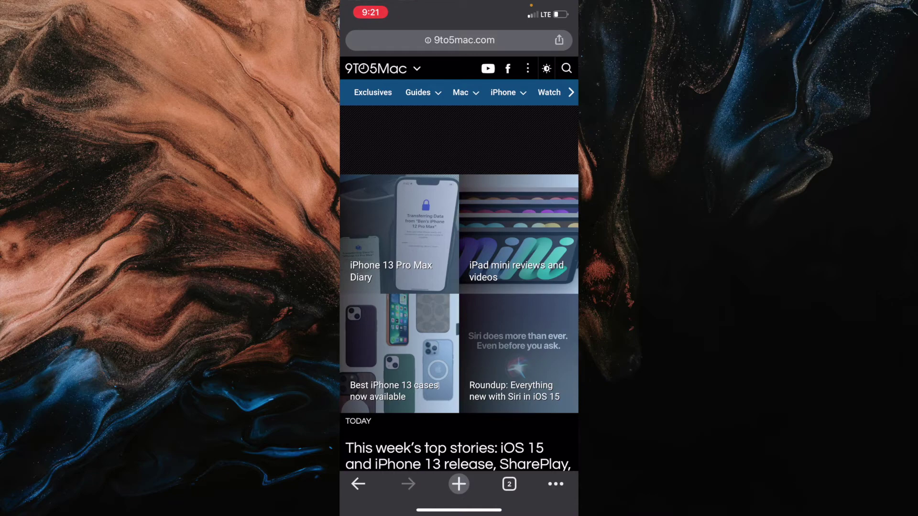
Step: Scroll down the reloaded 9to5mac page past the empty ad spaces, then back to the top
scroll(459, 287, "down", 10)
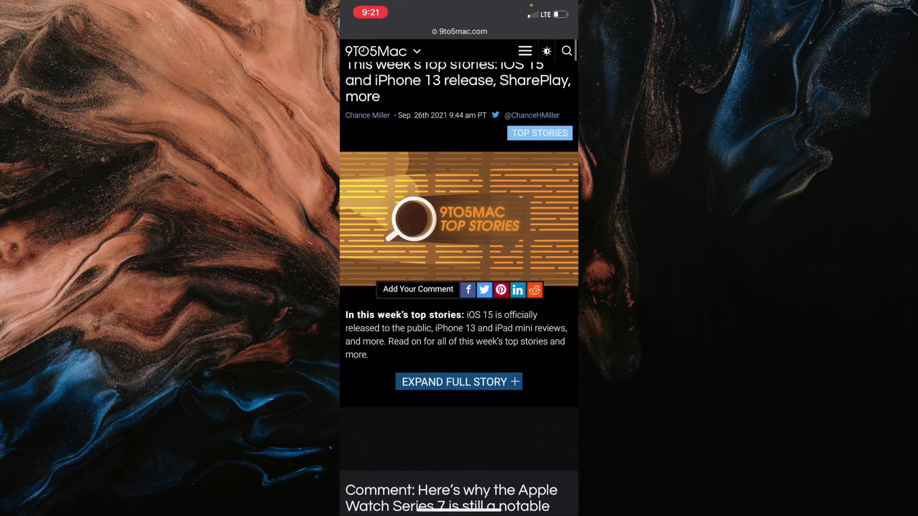
scroll(460, 287, "down", 5)
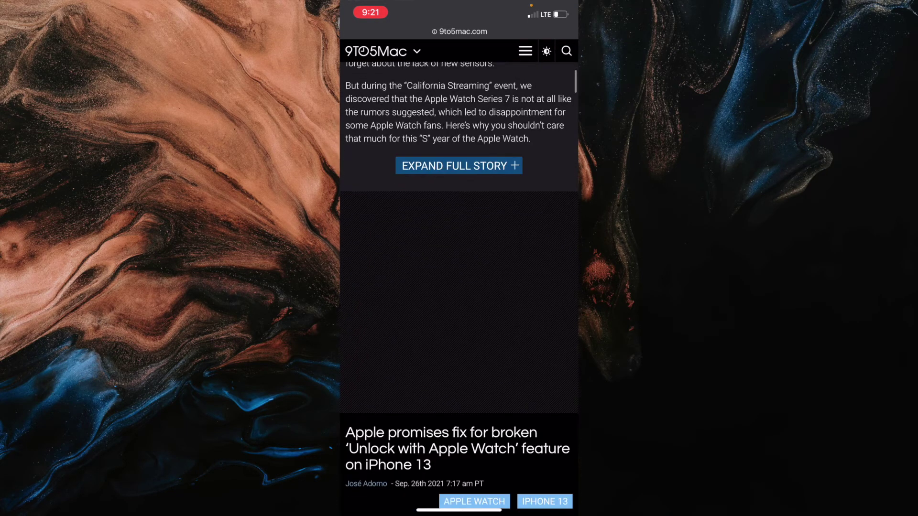
scroll(459, 287, "down", 5)
scroll(460, 287, "down", 5)
scroll(459, 288, "down", 5)
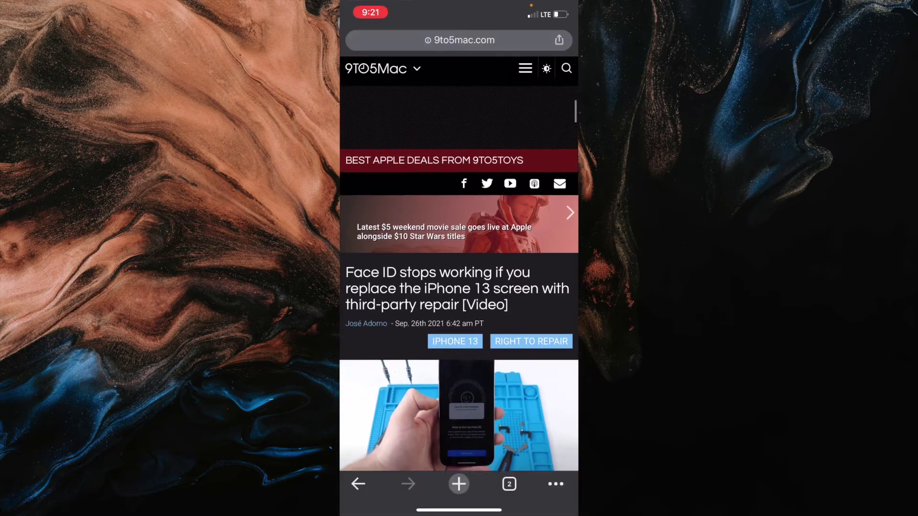
scroll(460, 286, "up", 2)
scroll(460, 286, "down", 5)
scroll(459, 287, "down", 5)
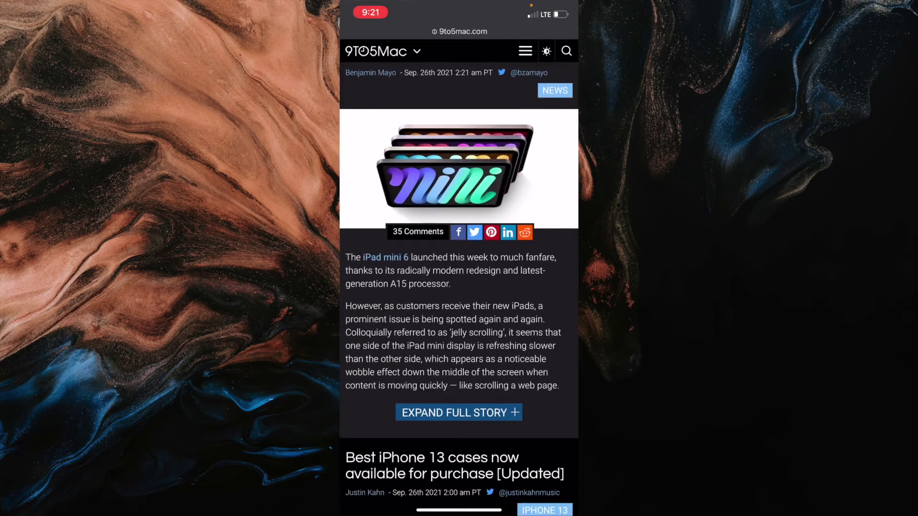
scroll(460, 287, "down", 2)
scroll(460, 287, "down", 5)
scroll(459, 287, "down", 5)
scroll(460, 287, "up", 10)
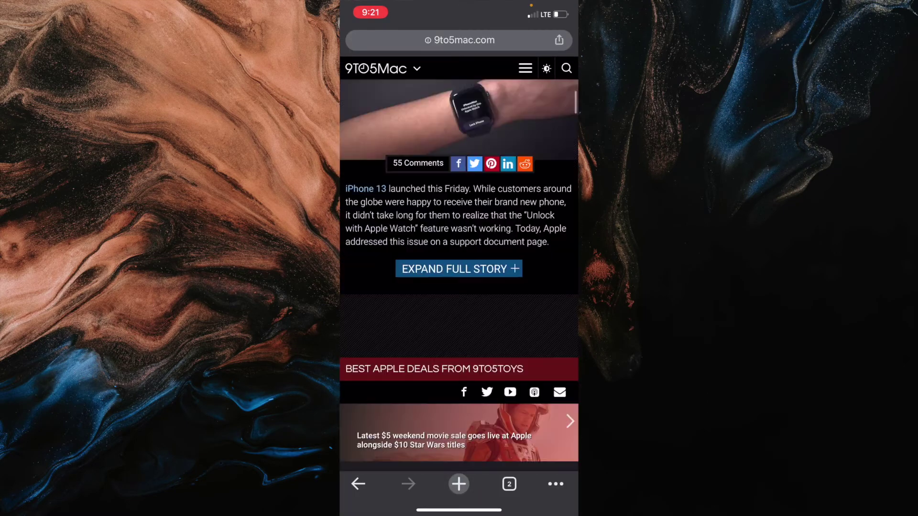
scroll(459, 287, "up", 5)
scroll(459, 287, "up", 5)
scroll(460, 287, "up", 5)
scroll(459, 287, "up", 5)
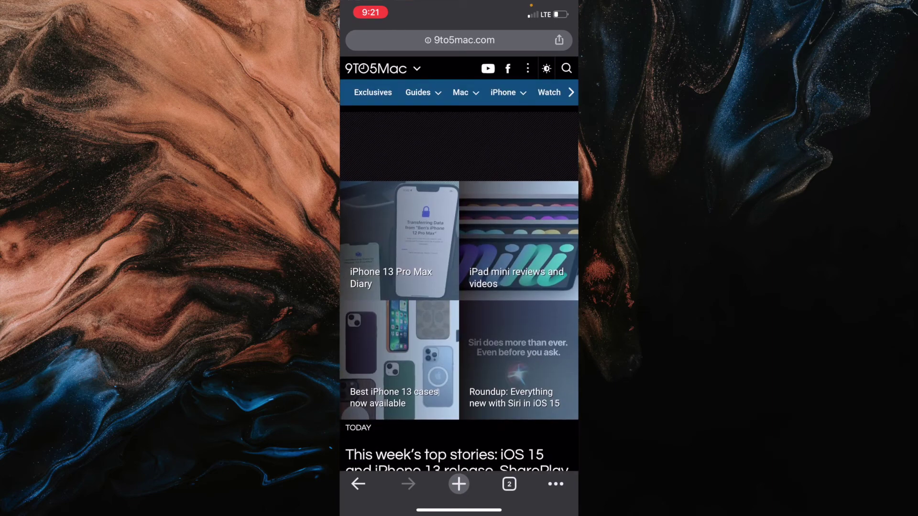